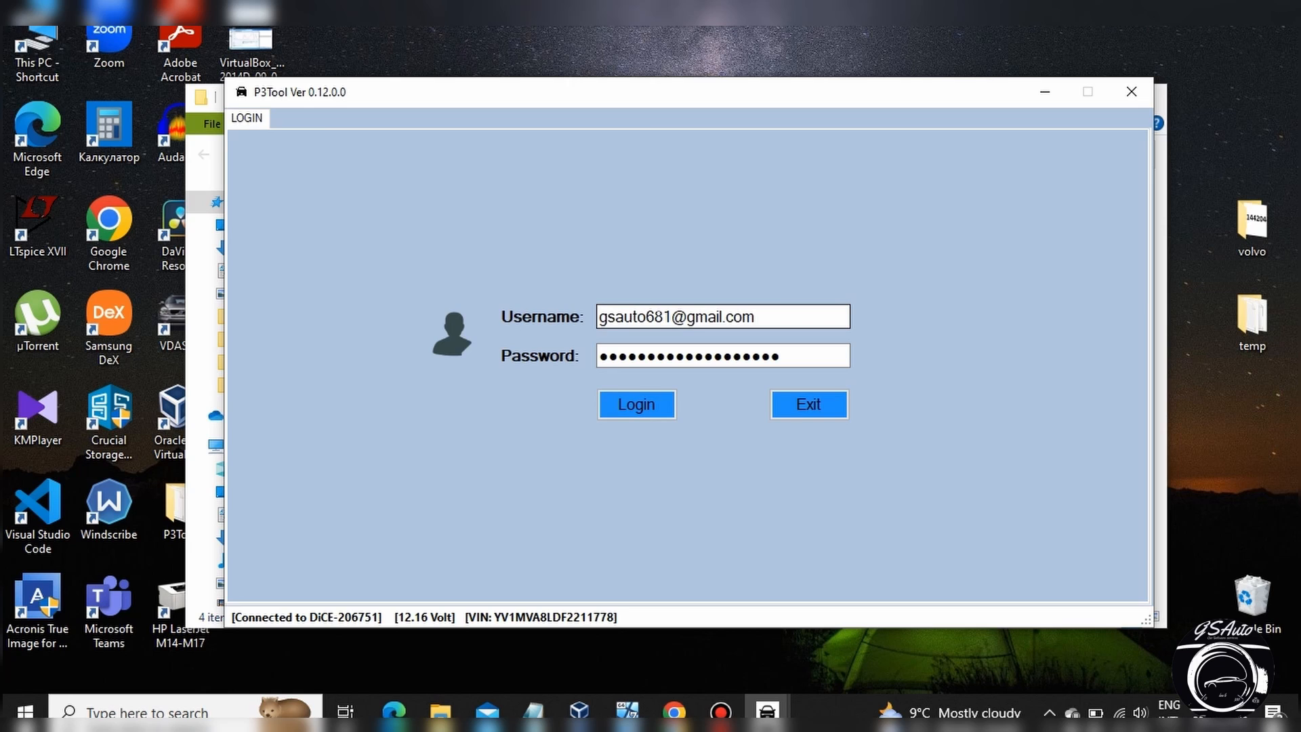
Log in with the already filled-in account credentials and check the CEM's CarConfig support line in the connection log.
click(637, 405)
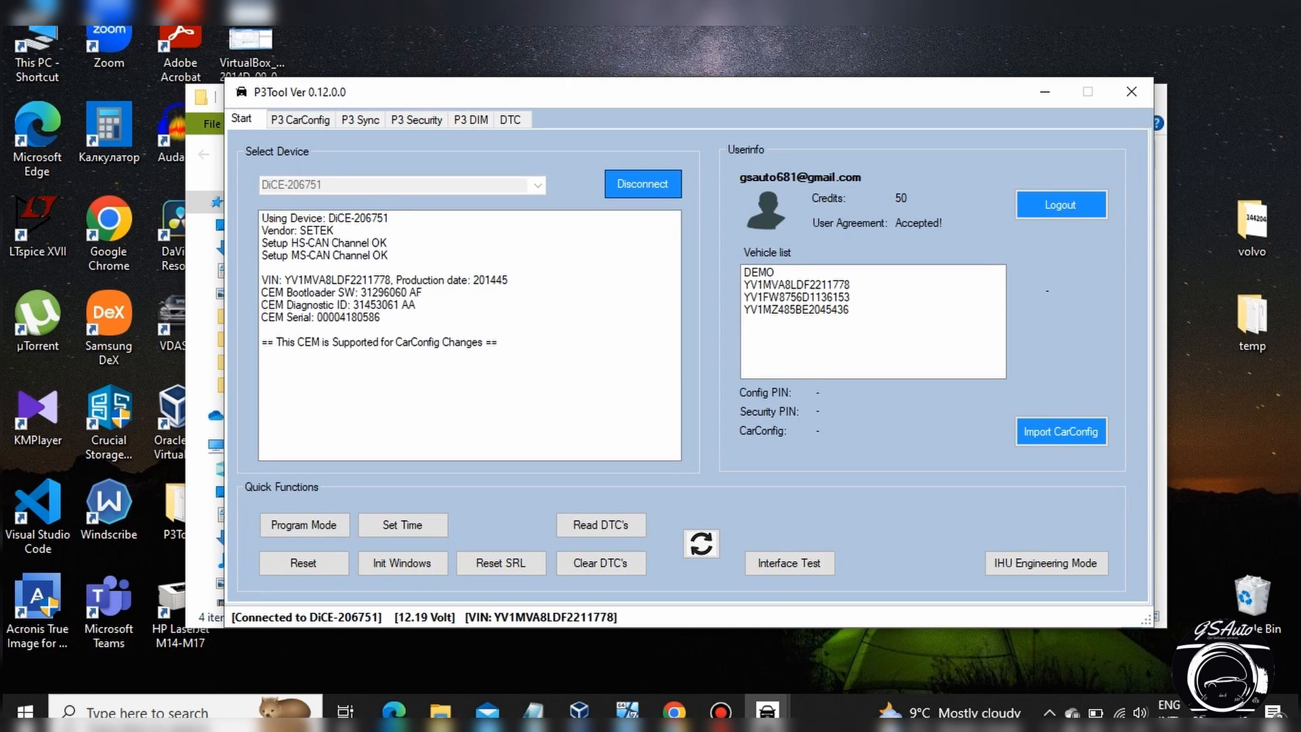
click(608, 337)
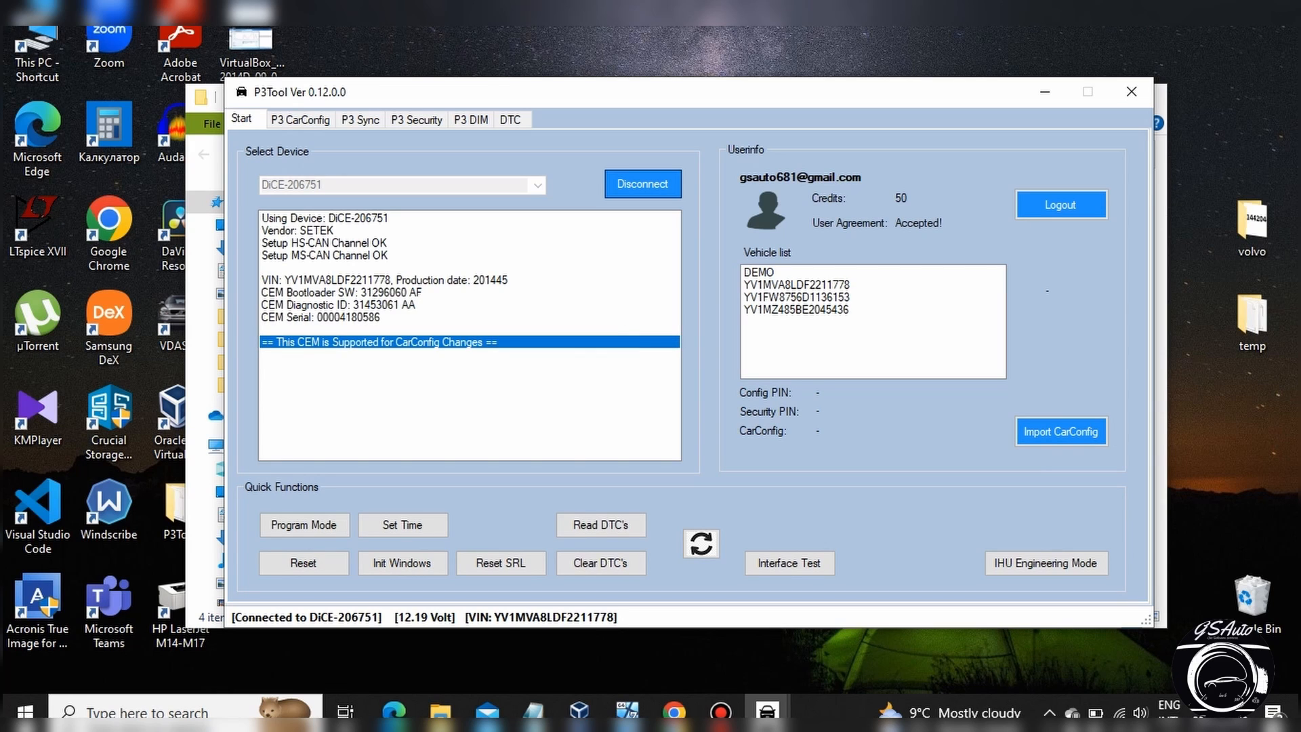
Disconnect the DiCE interface, check the available devices, and reconnect to the car with the DiCE still selected.
click(643, 182)
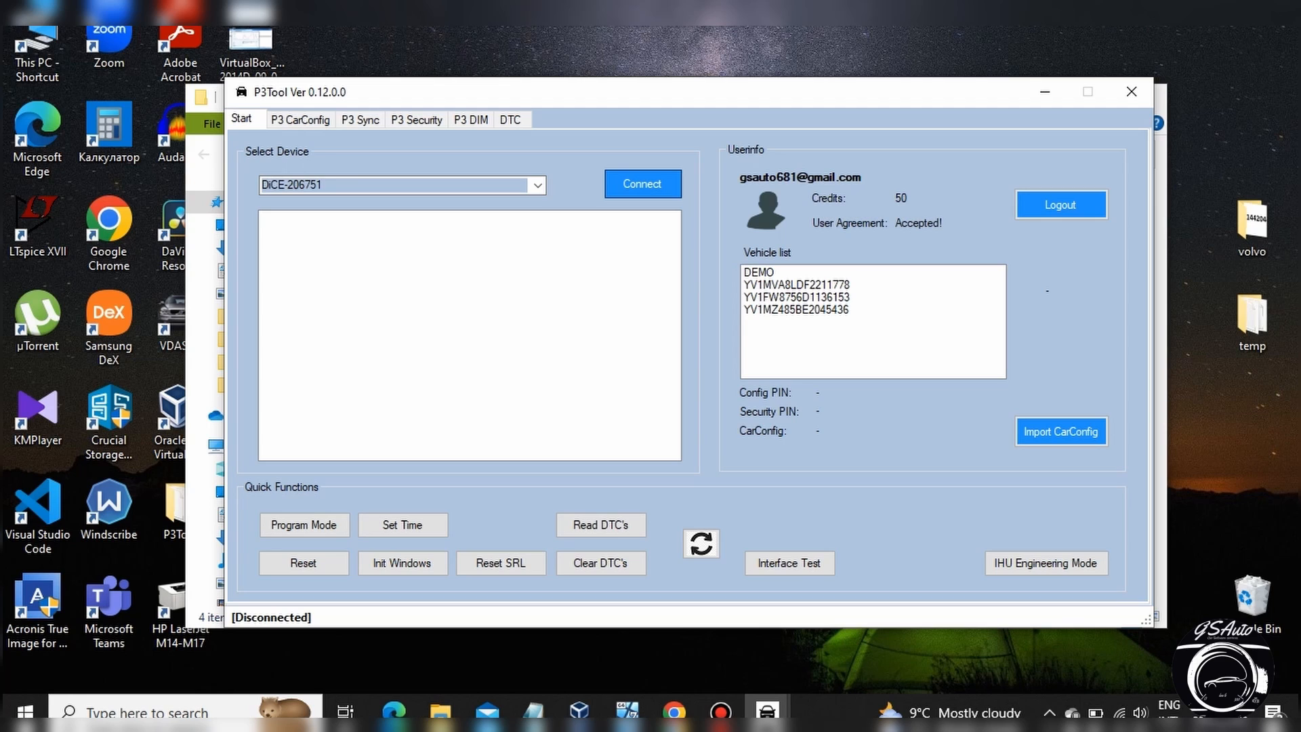
click(538, 185)
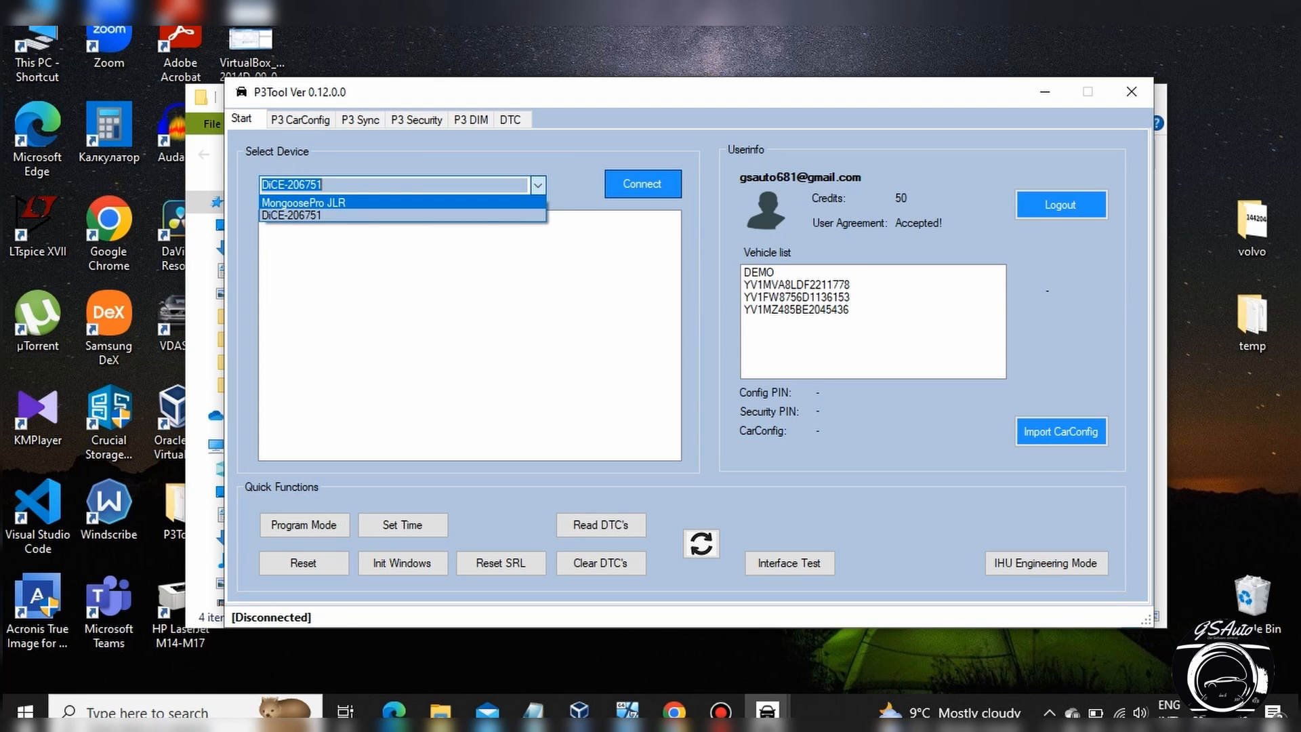
click(538, 185)
click(538, 185)
click(537, 185)
click(580, 276)
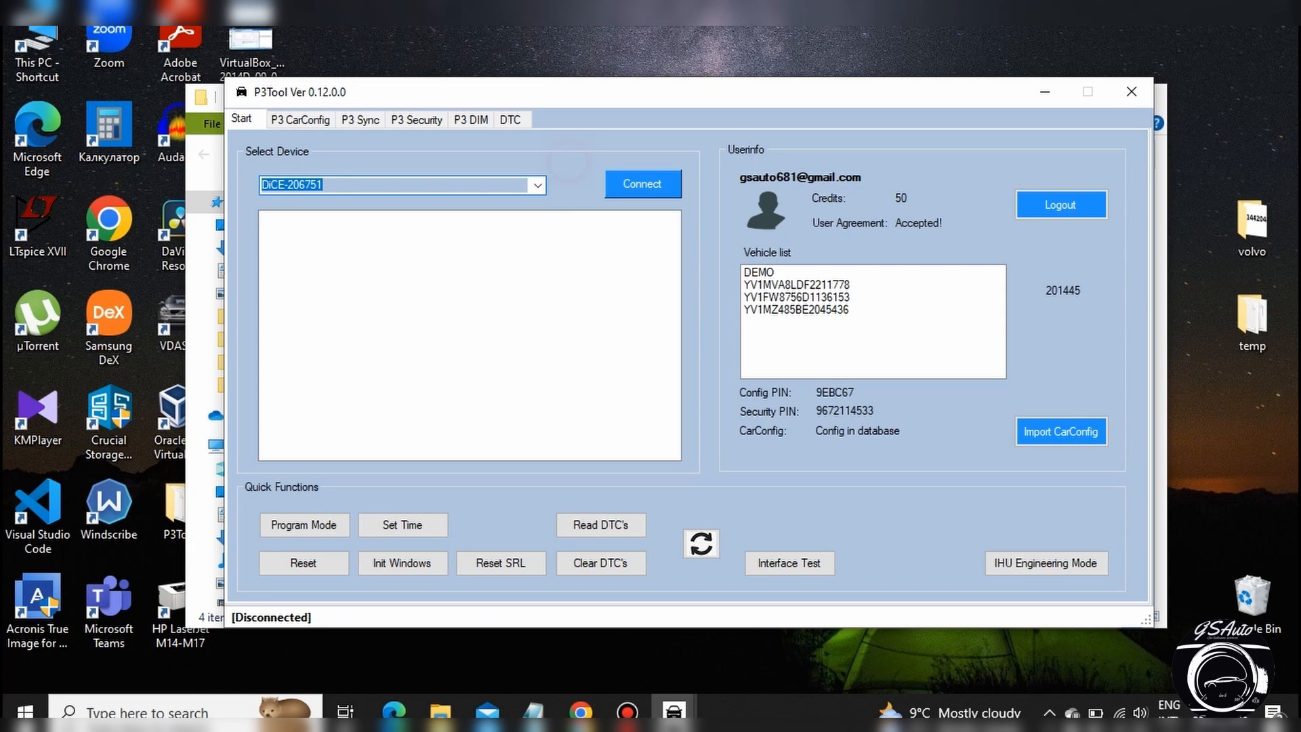
click(642, 183)
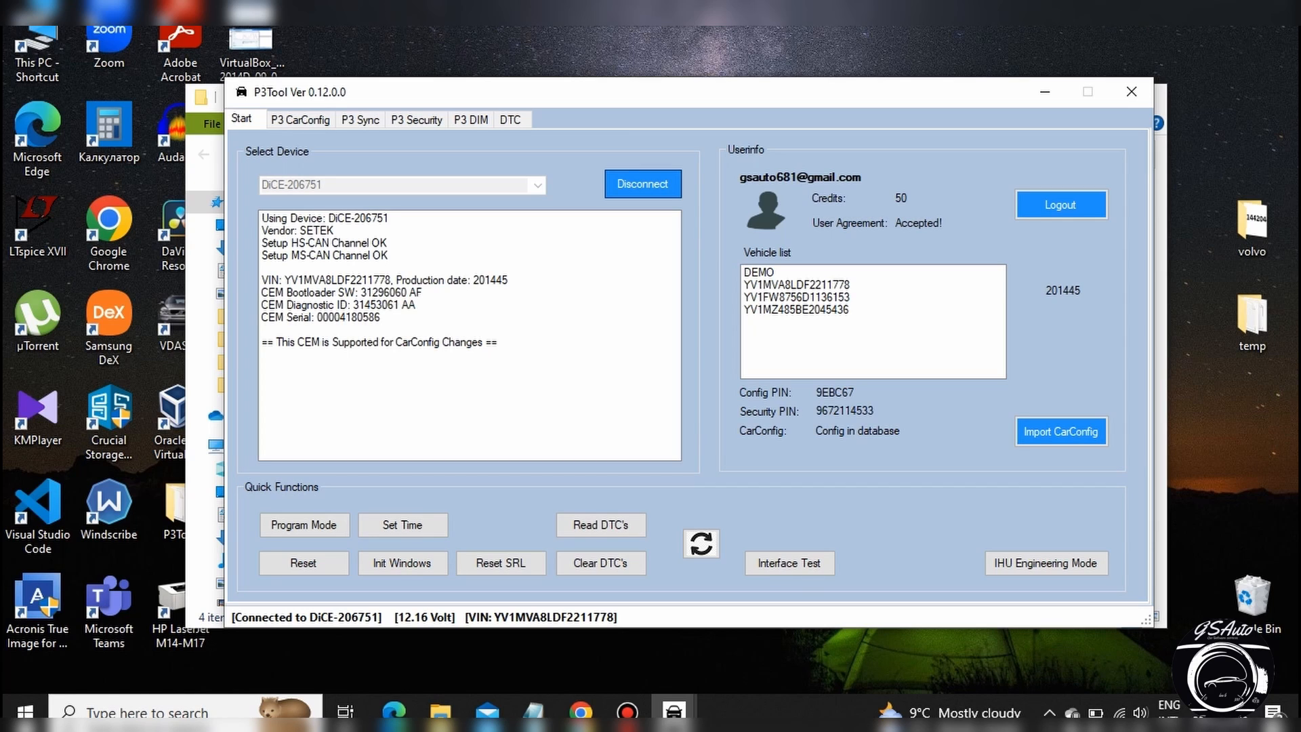
Import the car configuration of the DEMO vehicle and open it in the P3 CarConfig editor.
click(780, 273)
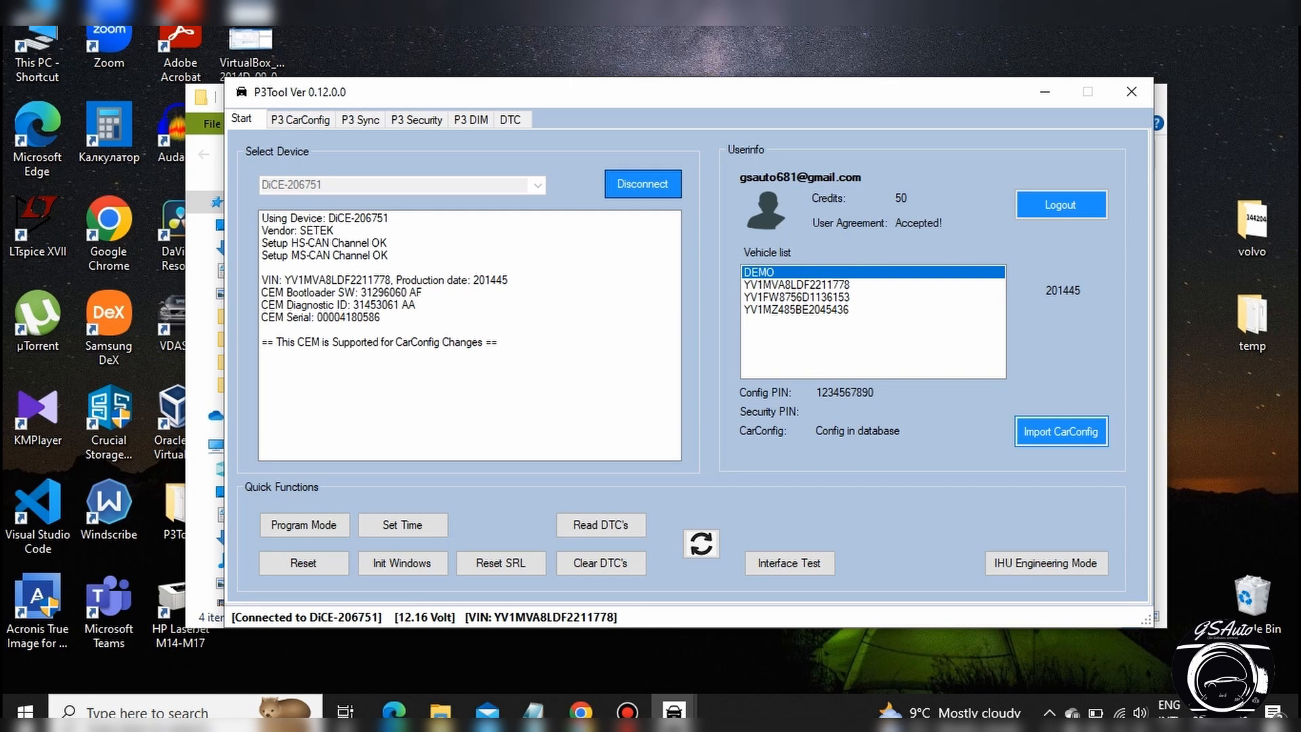
click(1061, 431)
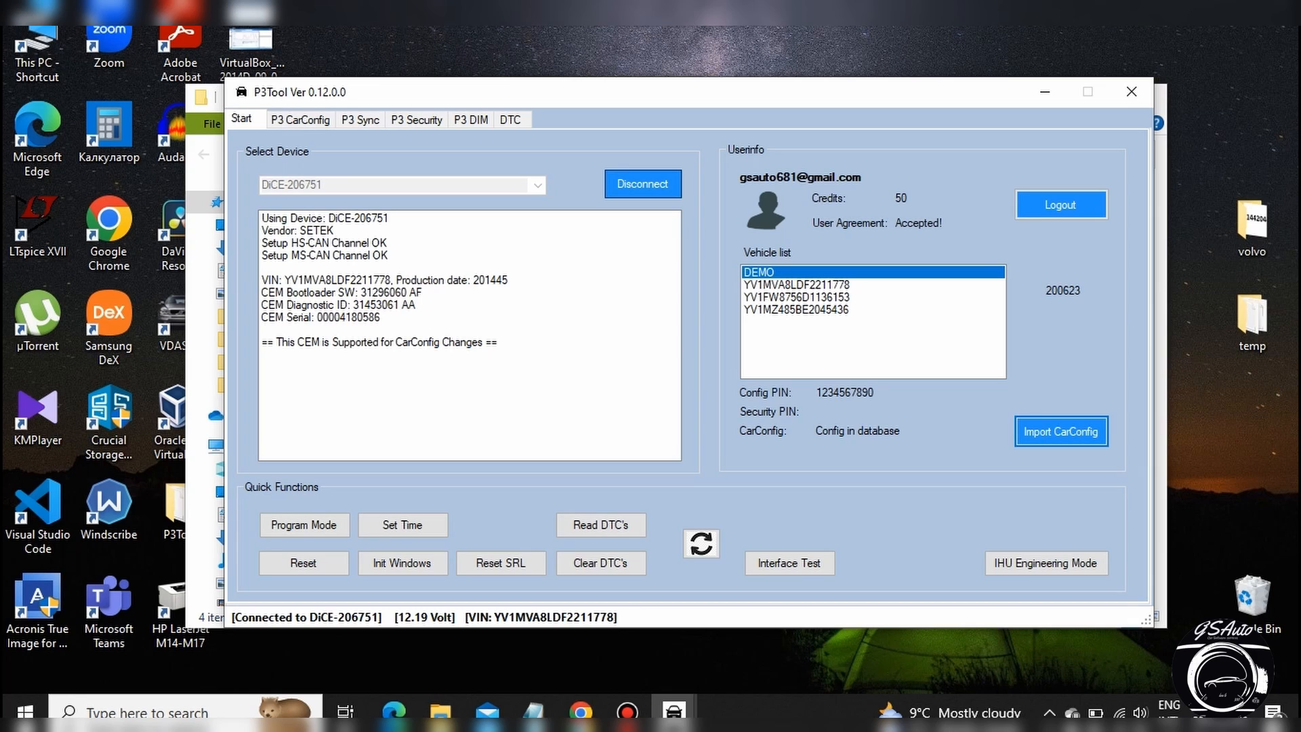
click(301, 120)
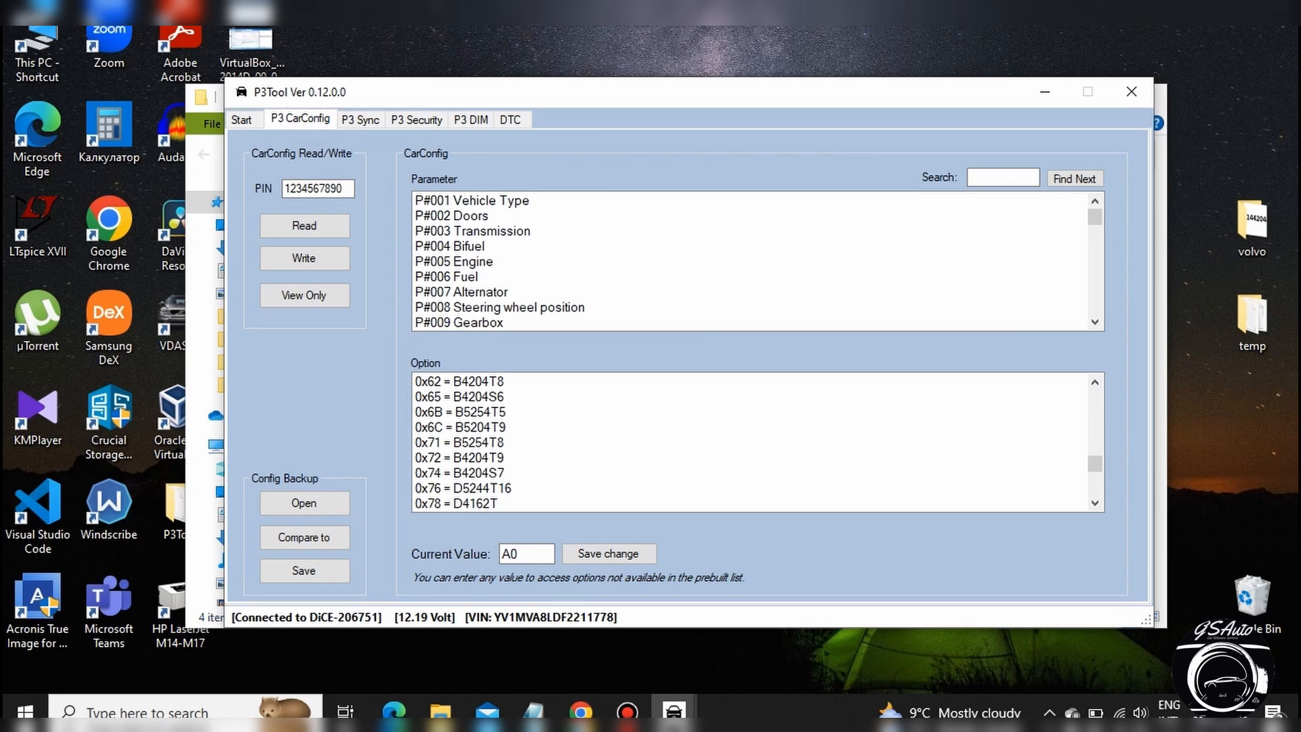
Examine the options of parameter P#001 Vehicle Type and look through the first few dozen CarConfig parameters.
click(472, 201)
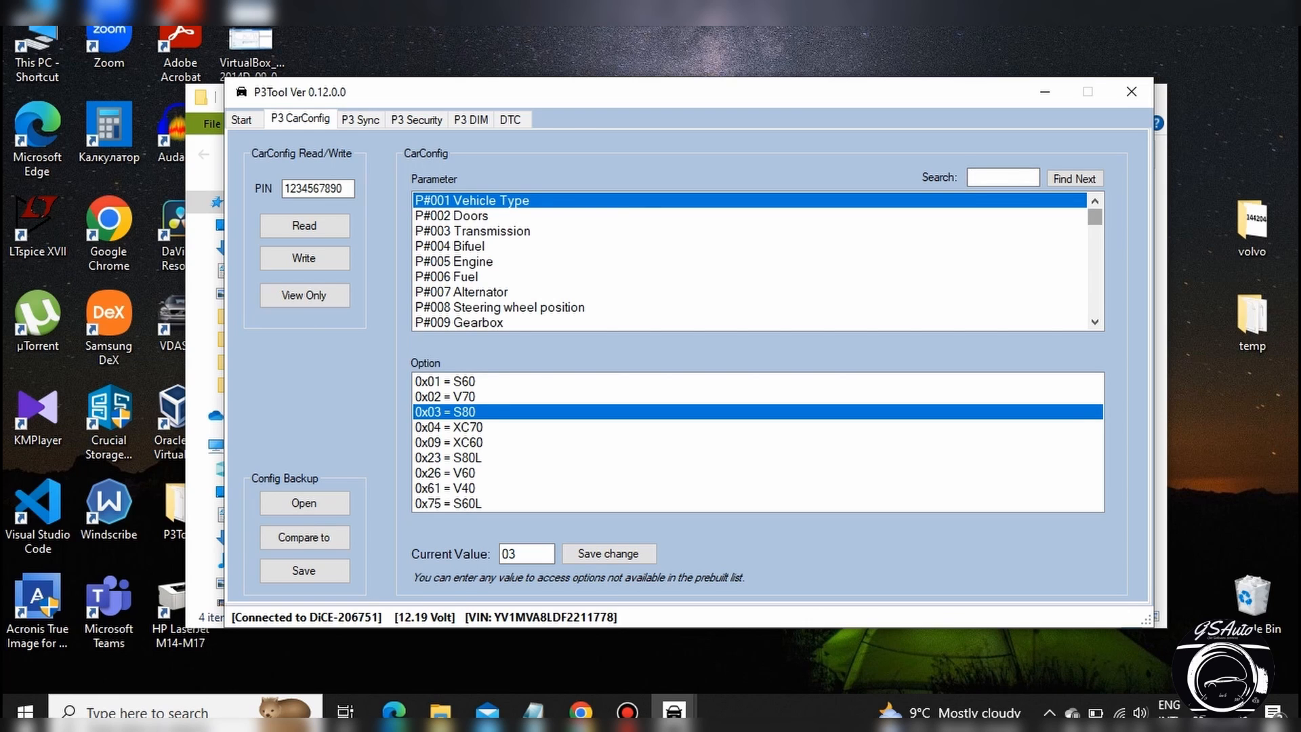
click(1094, 322)
click(1095, 322)
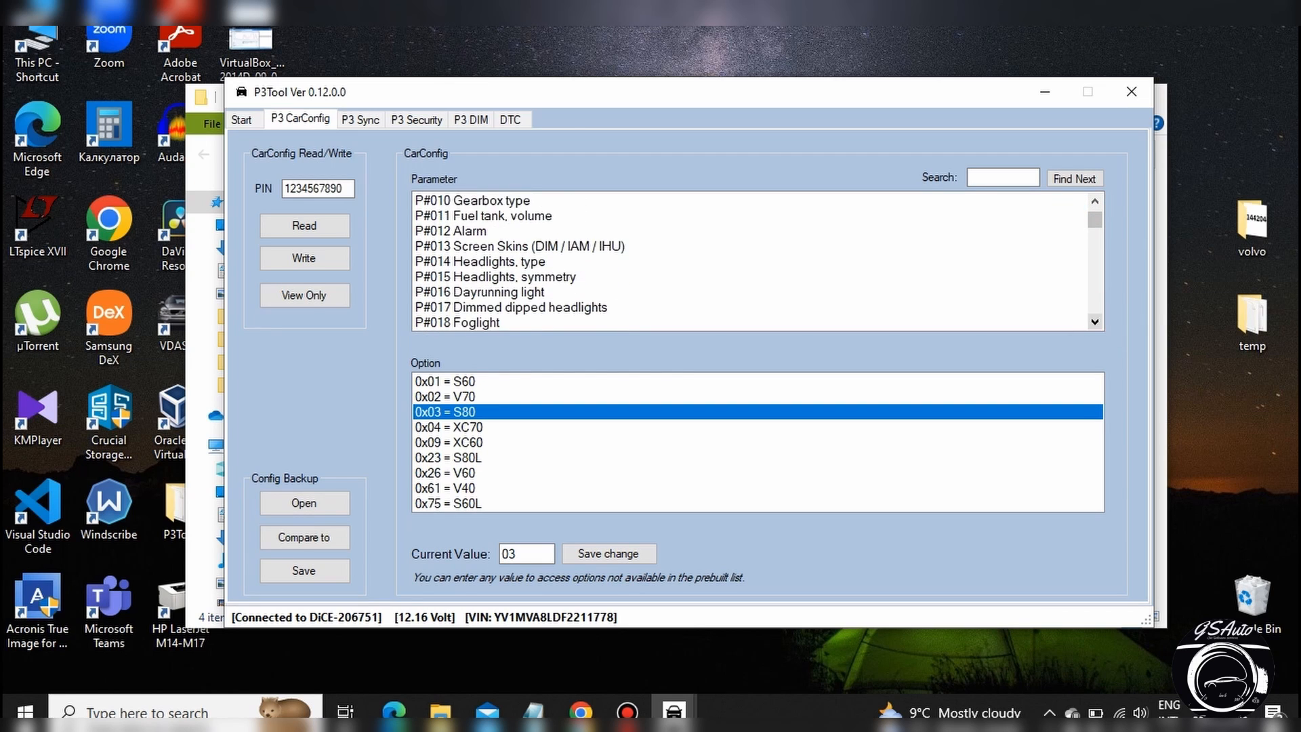
click(1094, 322)
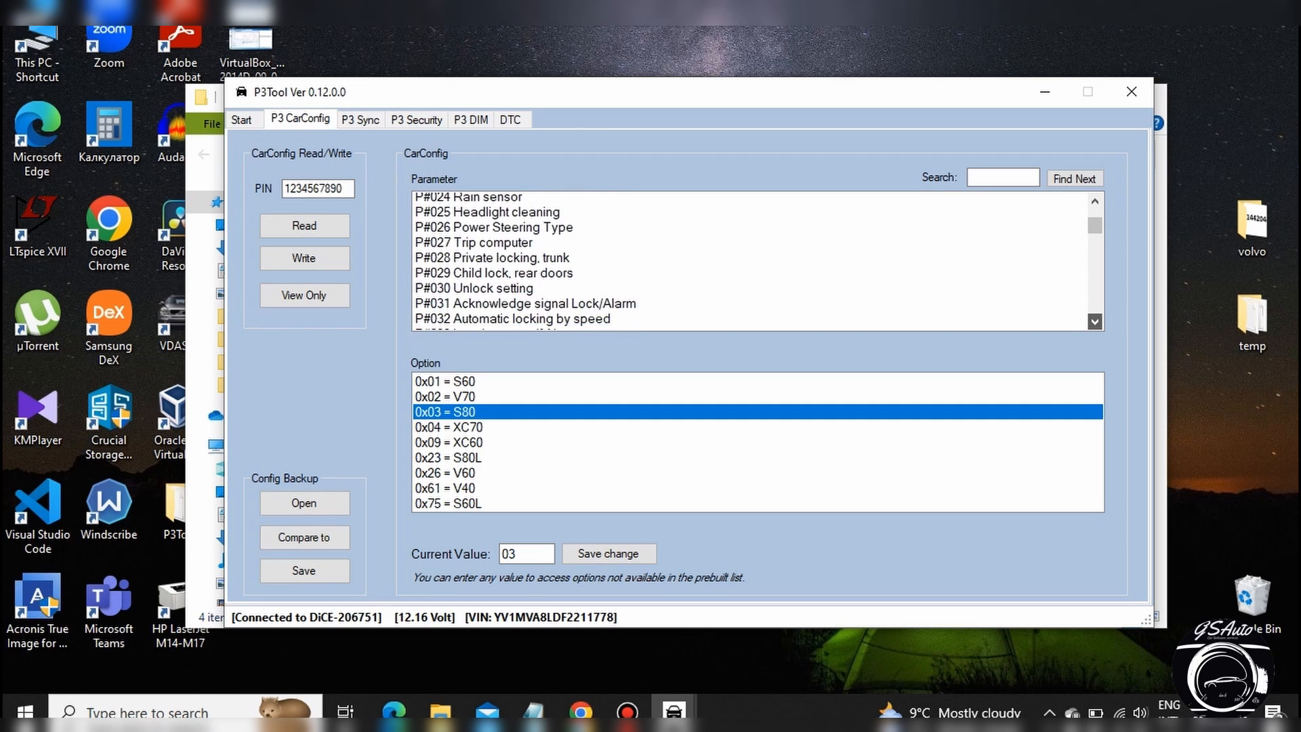
drag(1094, 227, 1095, 207)
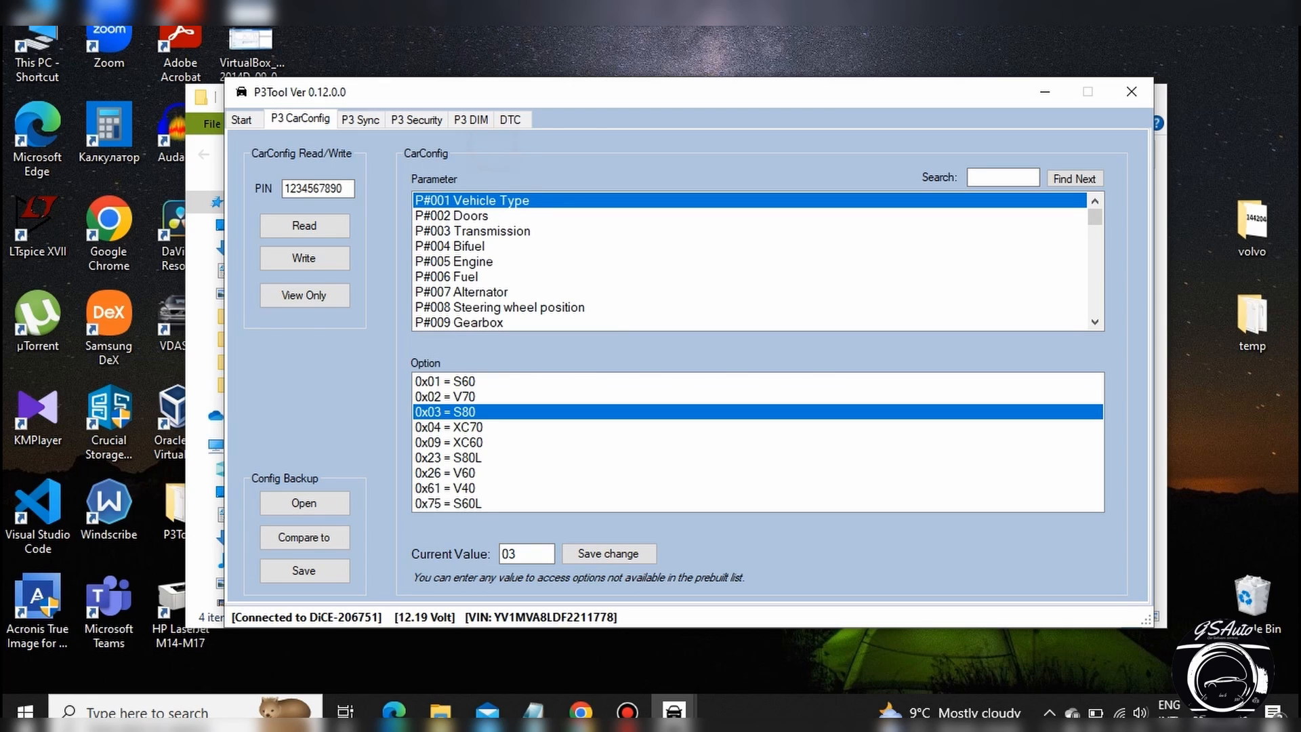
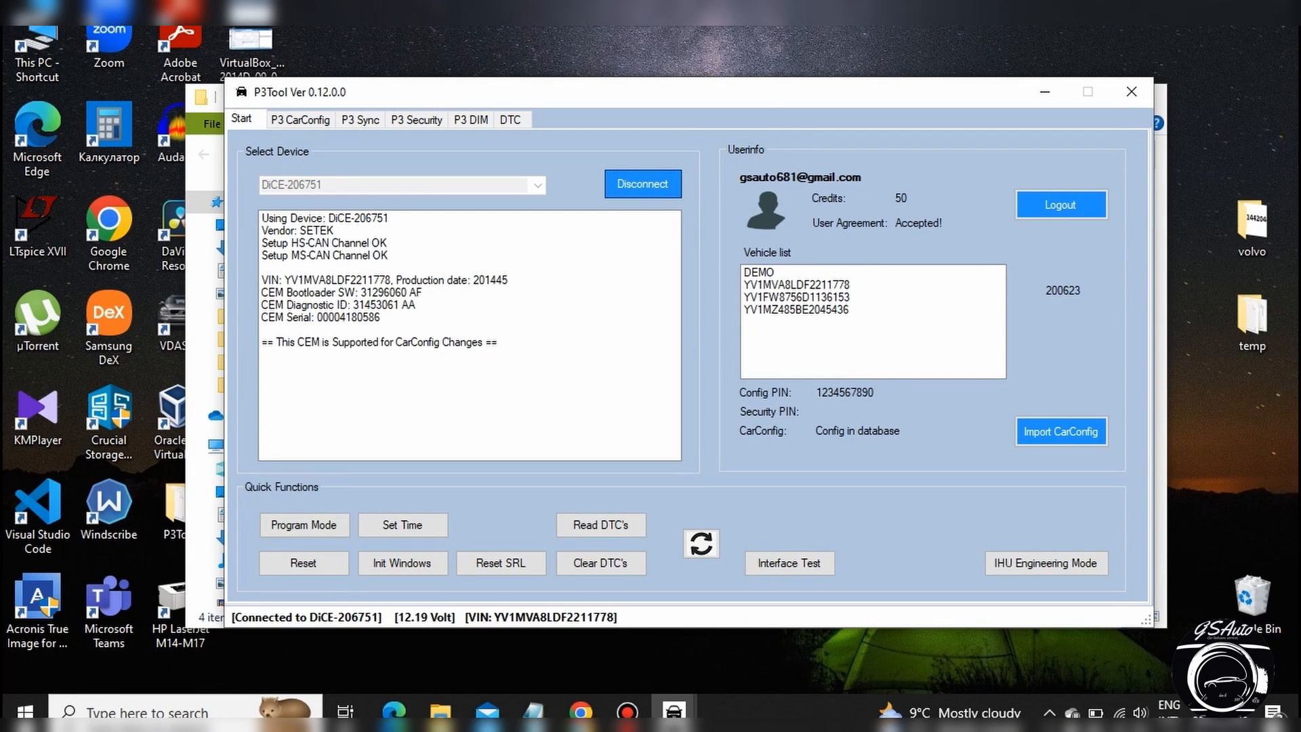
Select the connected car in the vehicle list and read its car configuration in the P3 CarConfig editor.
click(829, 283)
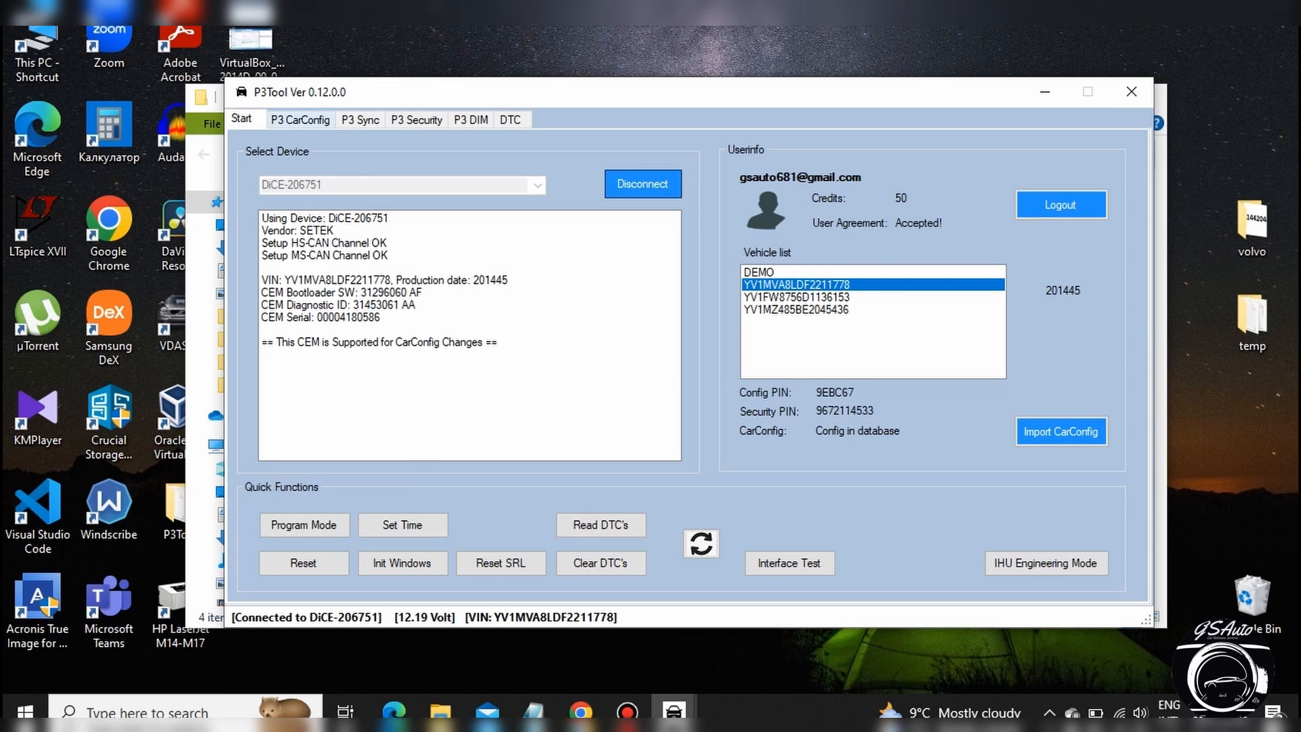
click(301, 119)
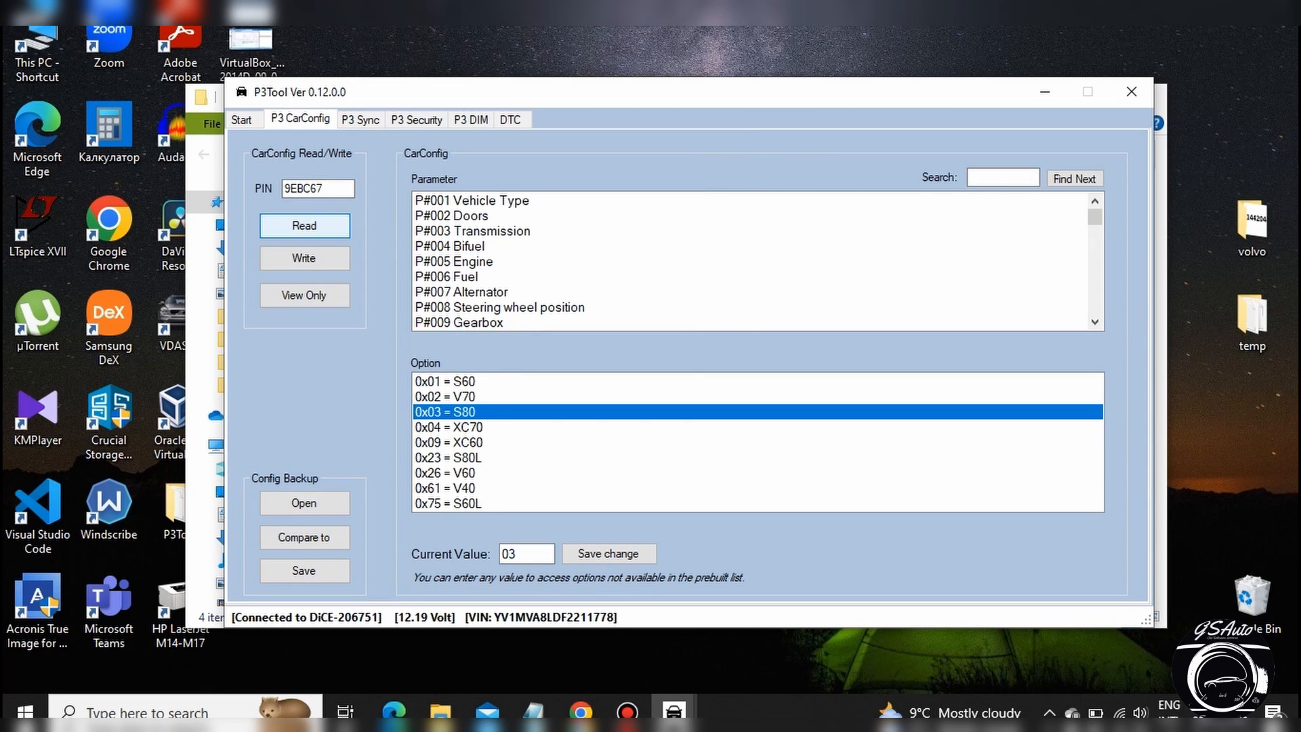
click(304, 226)
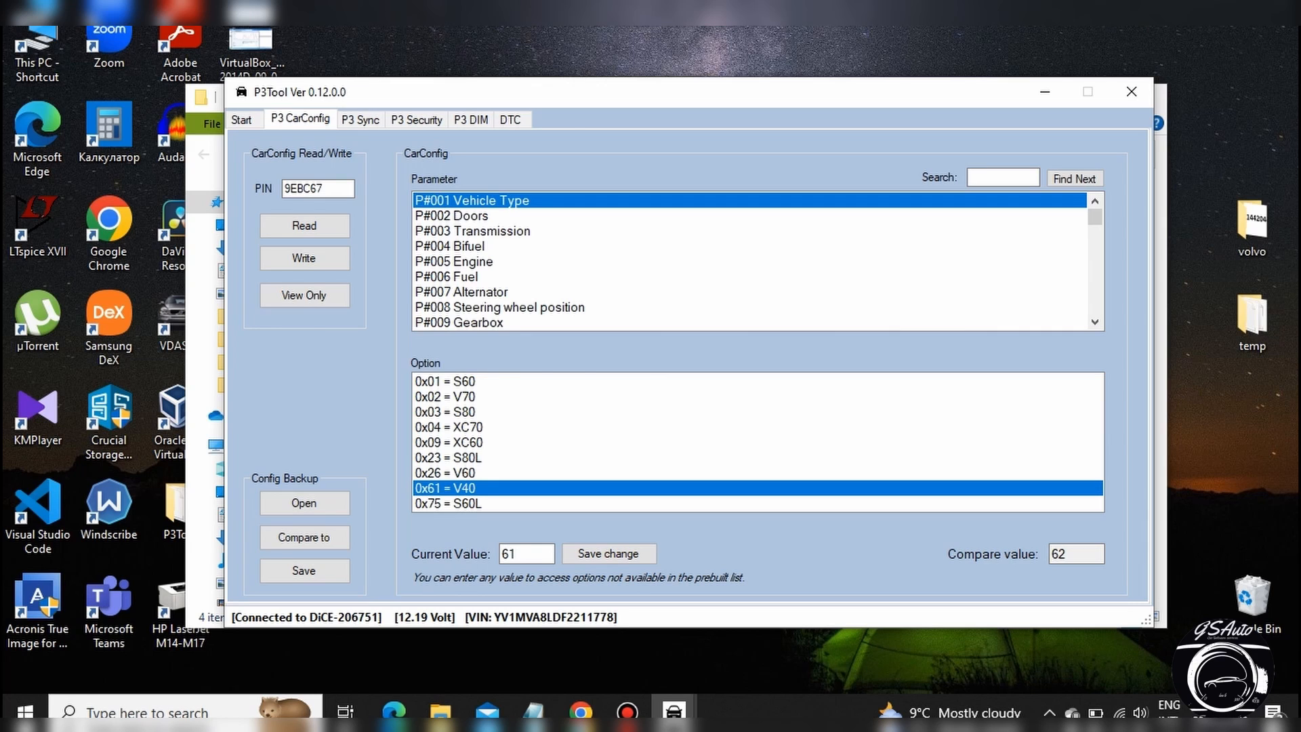
Examine the options of parameters P#009 Gearbox and P#013 Screen Skins (DIM / IAM / IHU).
click(459, 323)
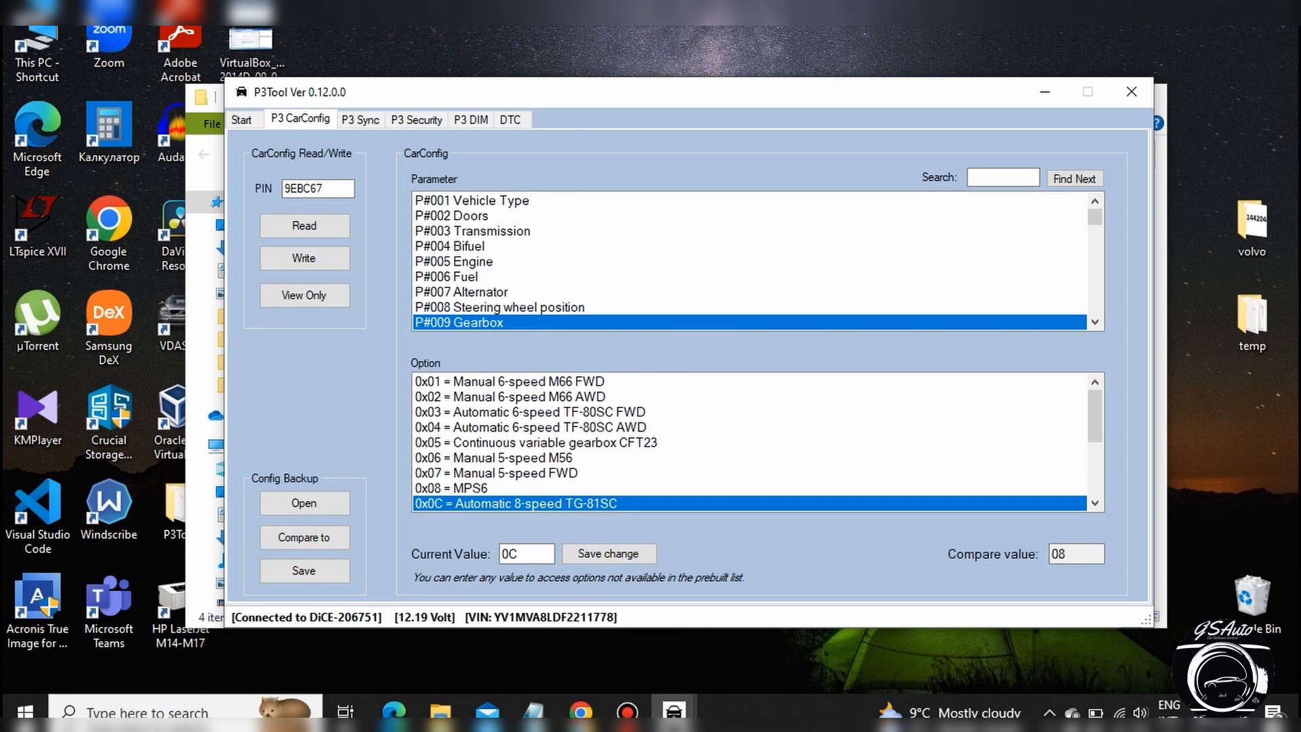
scroll(750, 261, down, 3)
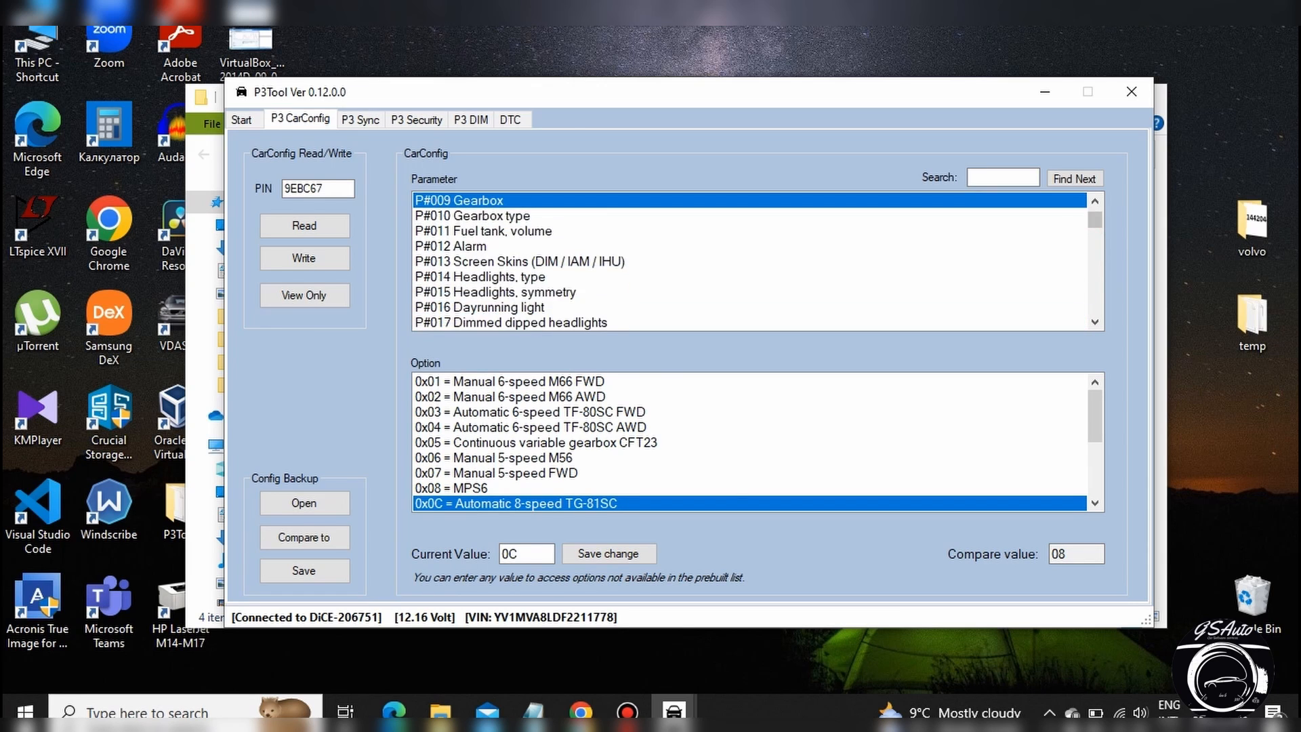
click(674, 261)
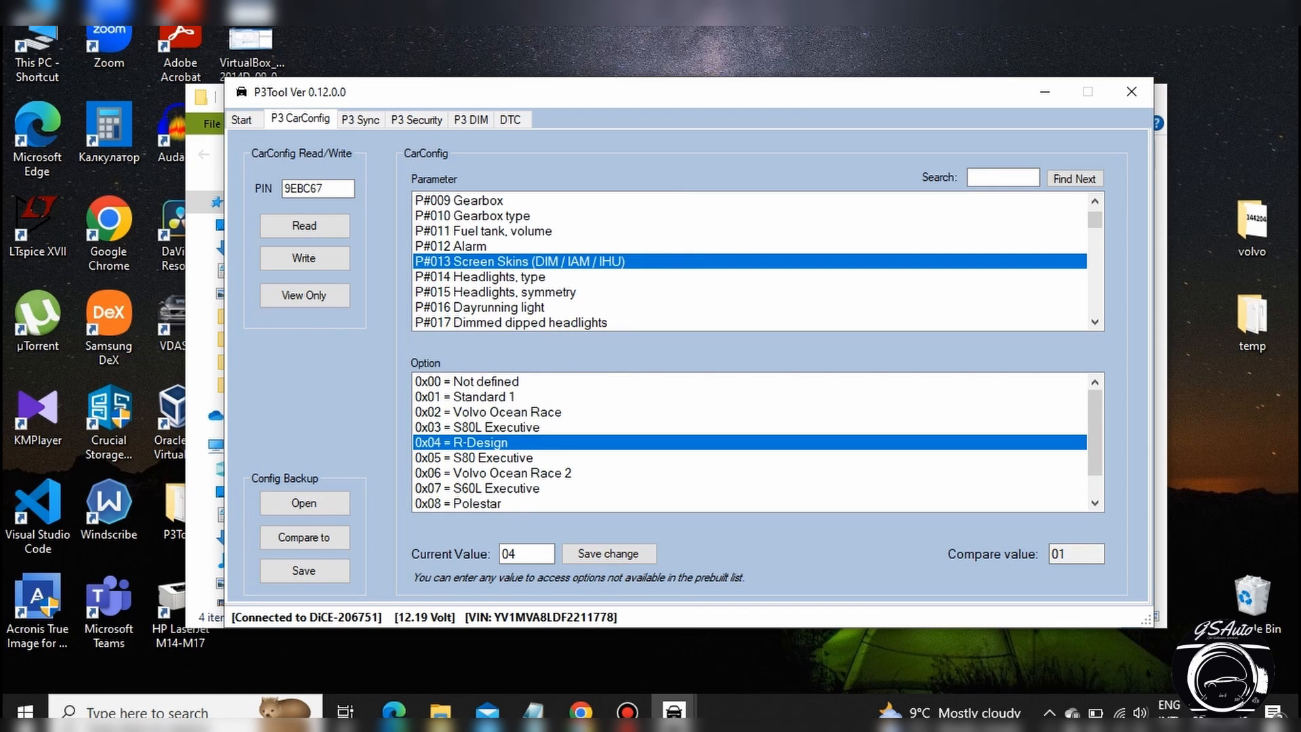
Open the save dialog for a backup of the car configuration and close it without saving.
click(326, 431)
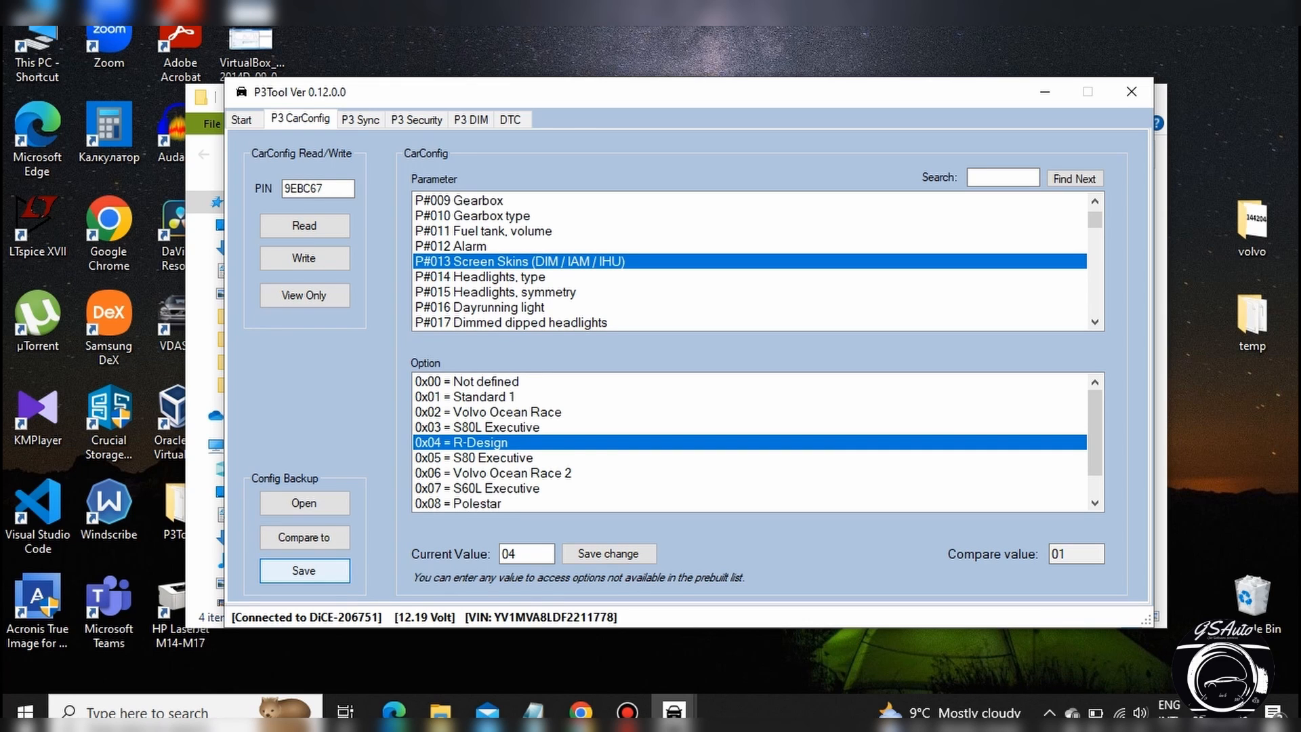
click(304, 570)
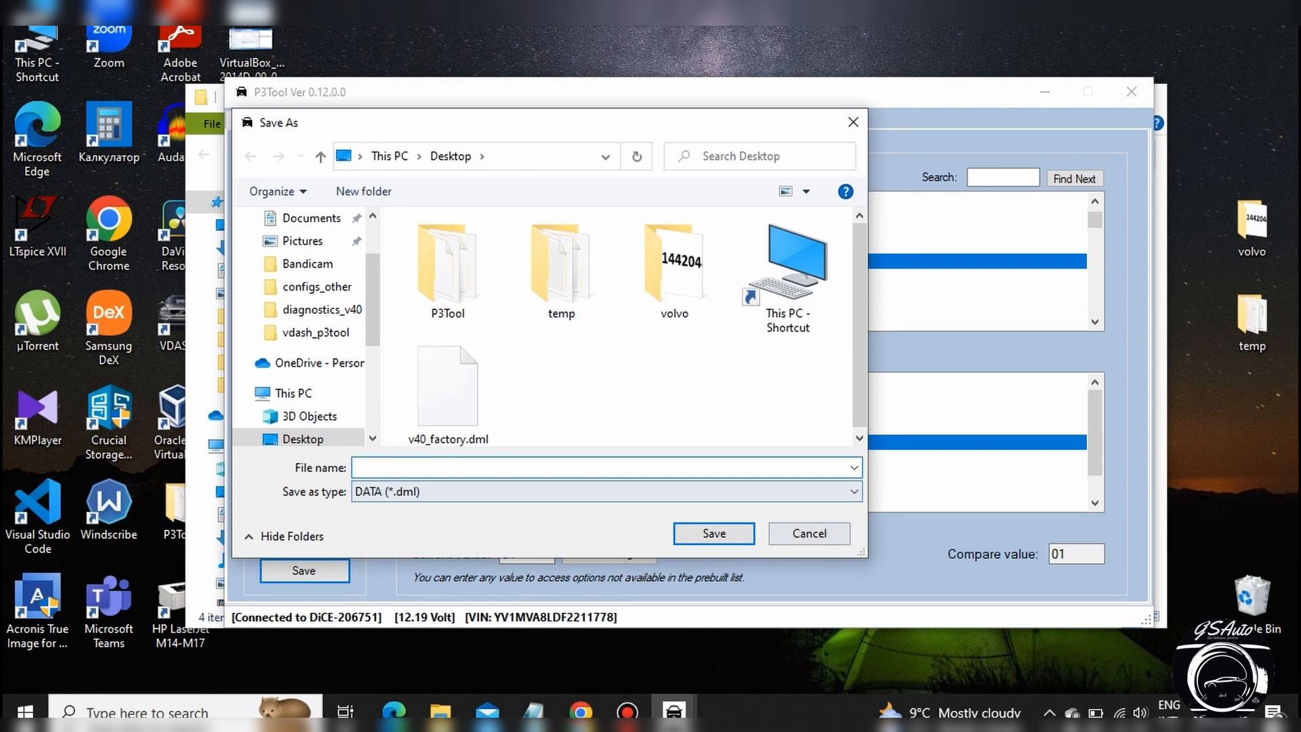
click(796, 533)
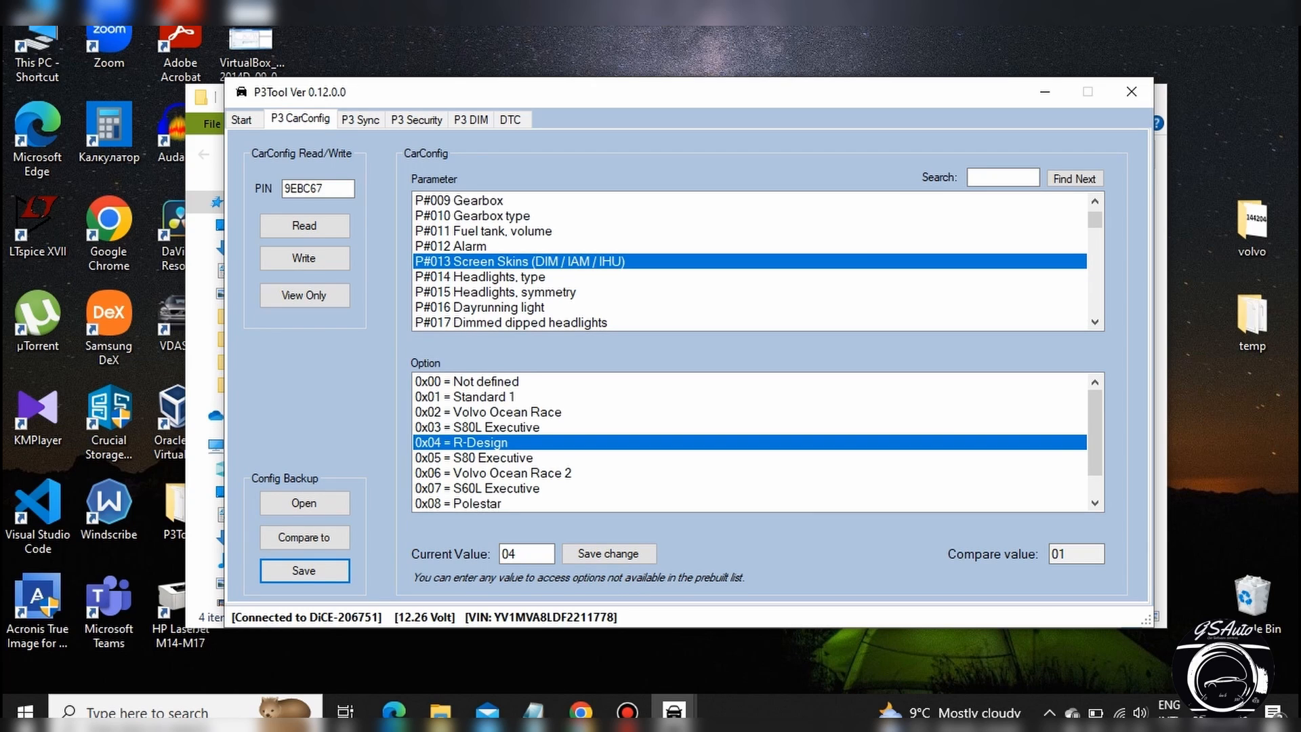
Examine the options of P#016 Dayrunning light and P#023 Cruise control and look through the parameters up to P#041.
click(813, 307)
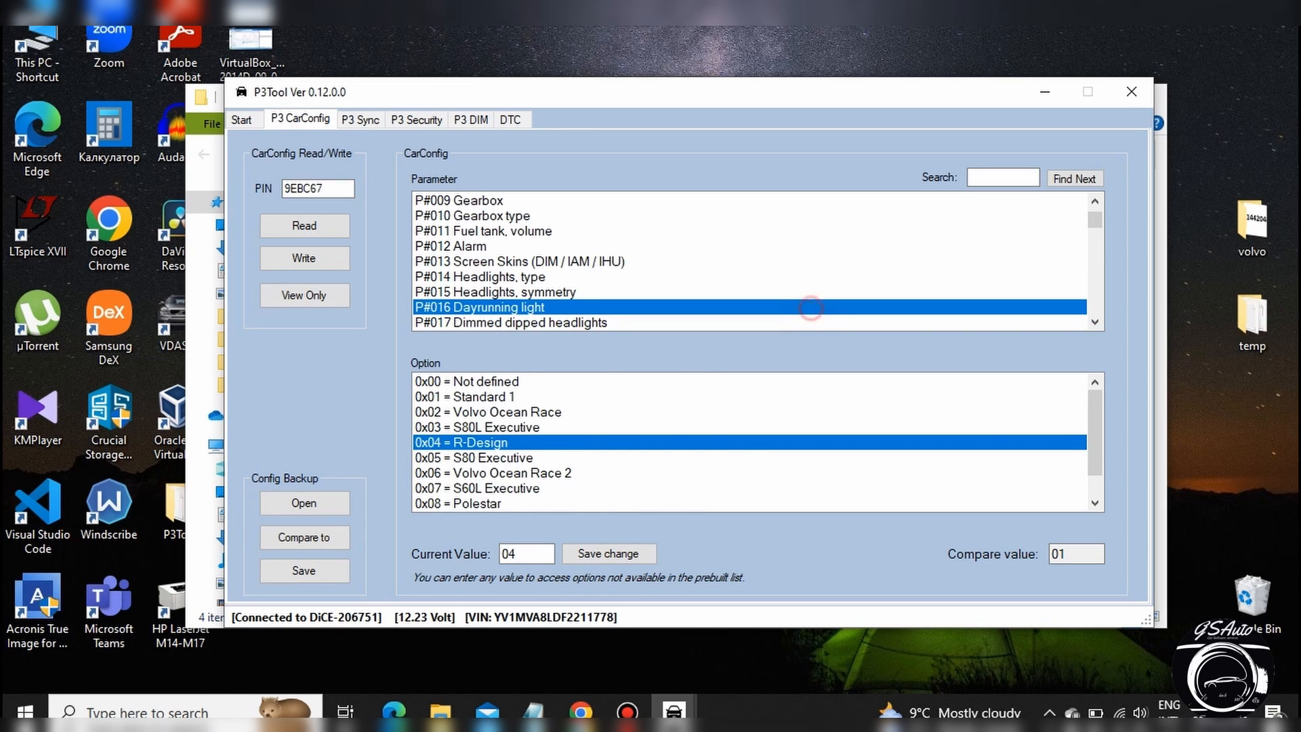
click(1097, 270)
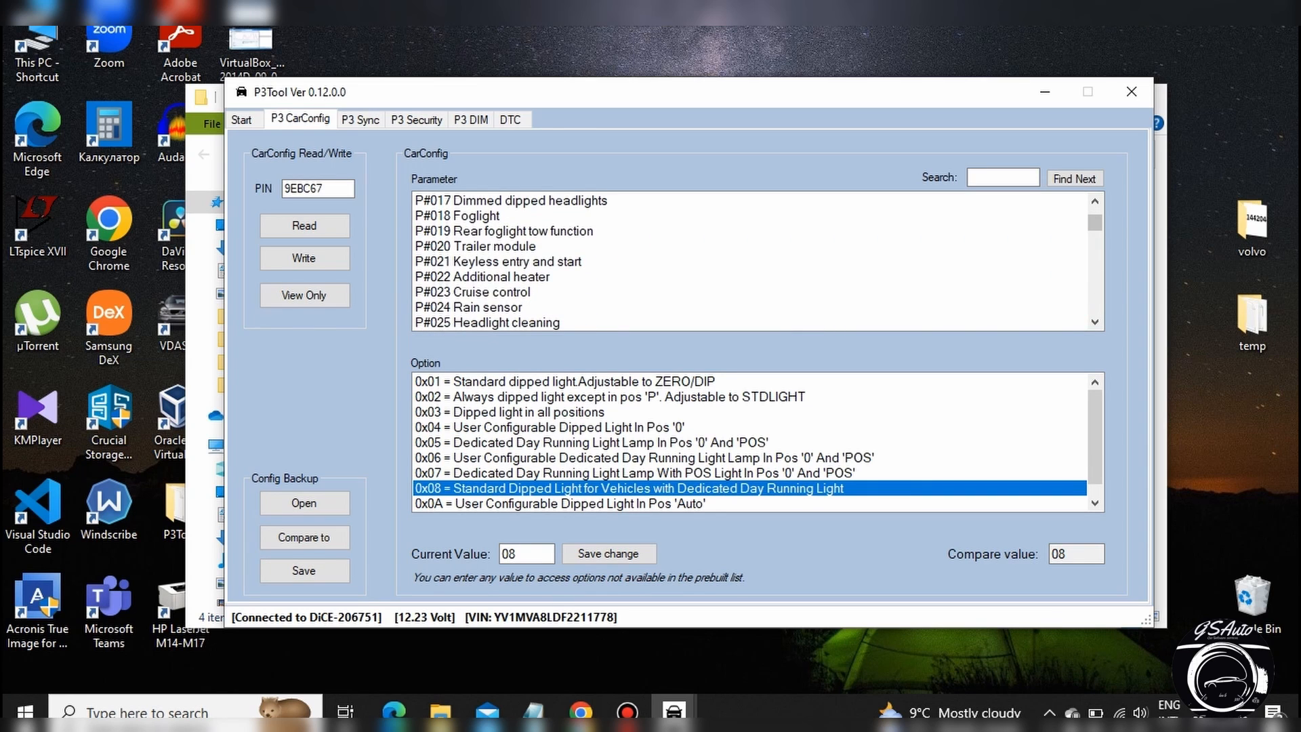
click(913, 292)
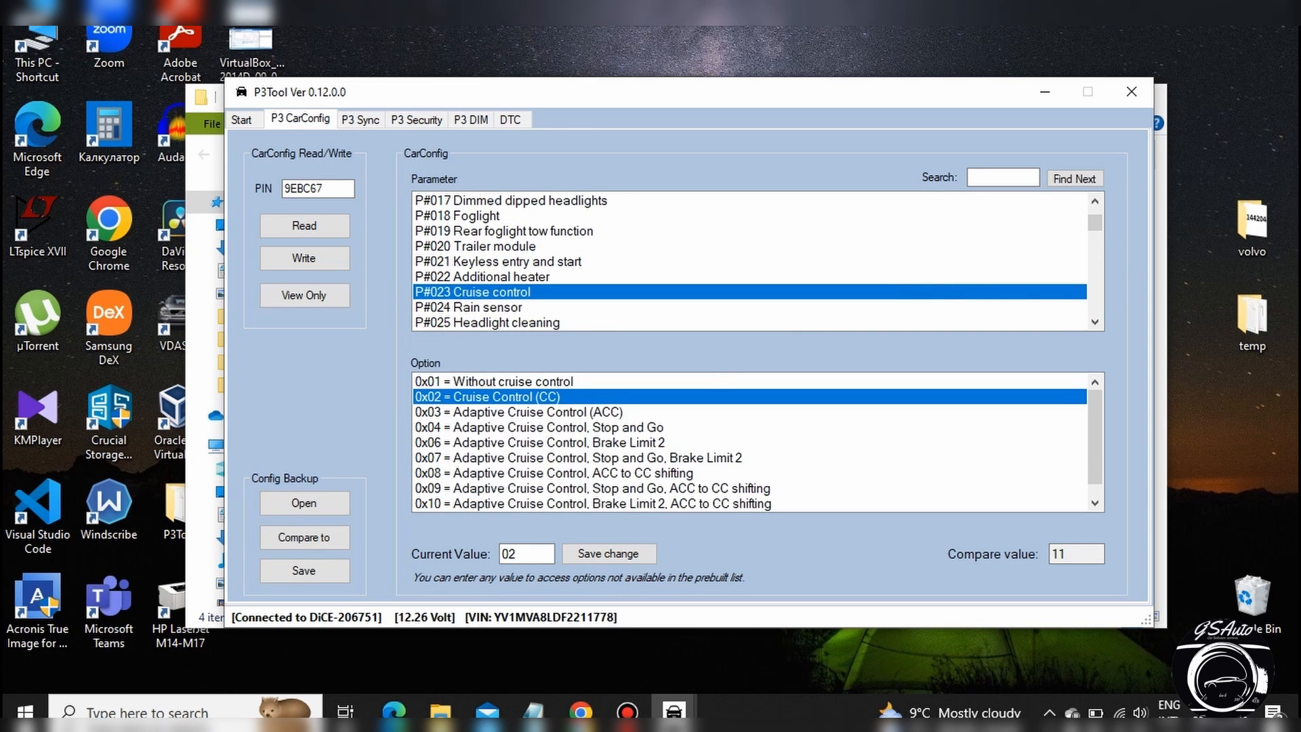
click(1098, 282)
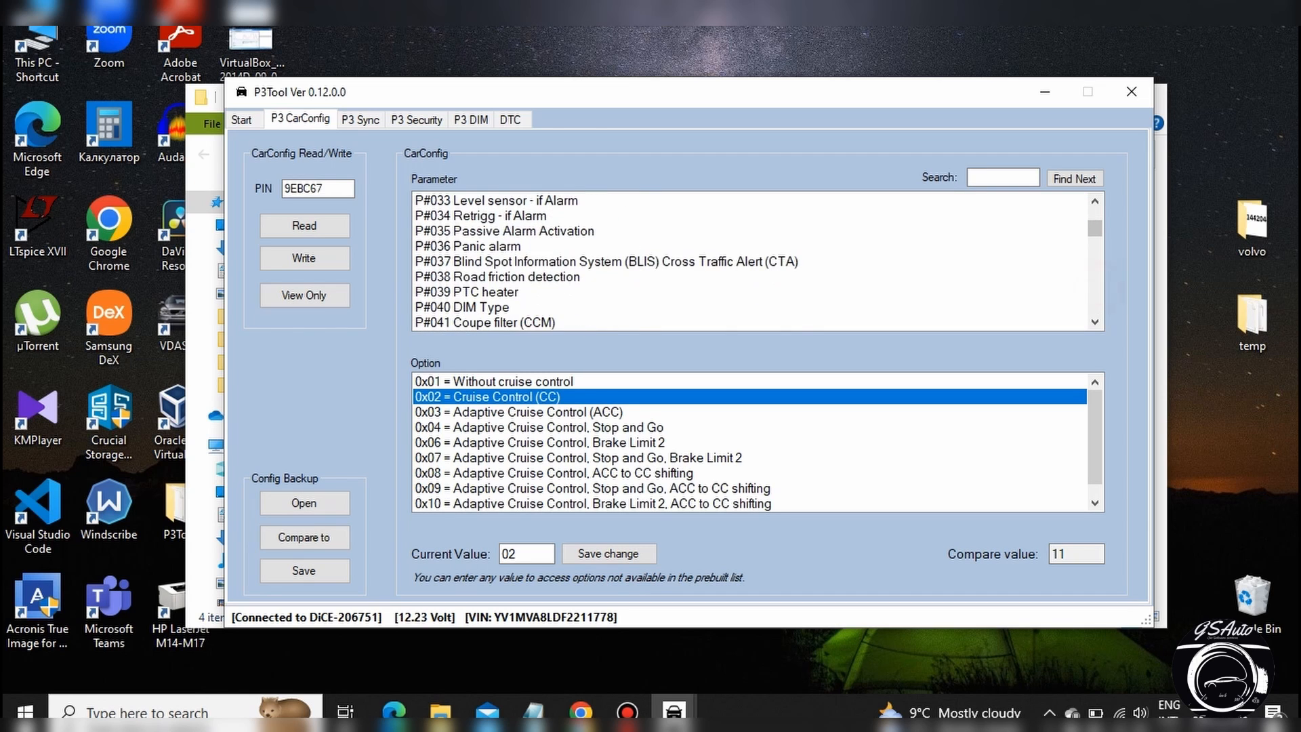
click(1097, 212)
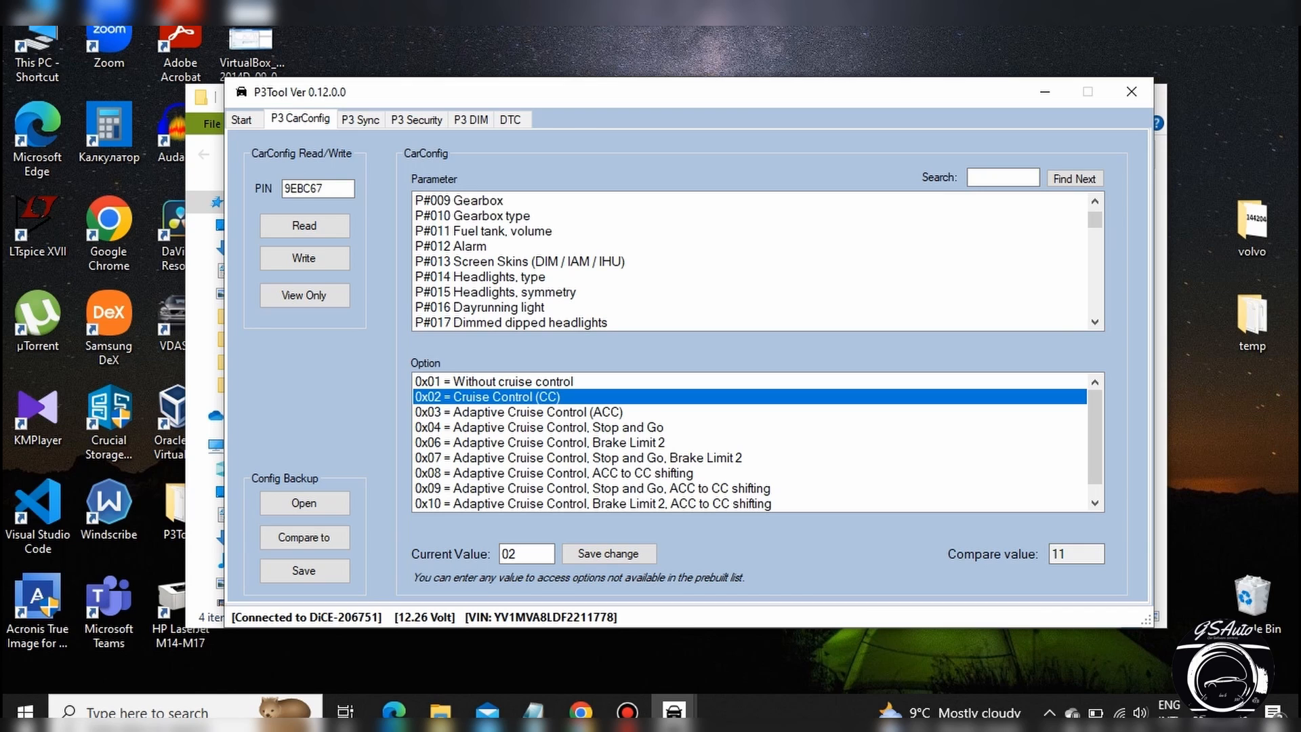
Set P#013 Screen Skins to 0x01 = Standard 1, save the change, and write the configuration to the car.
click(700, 262)
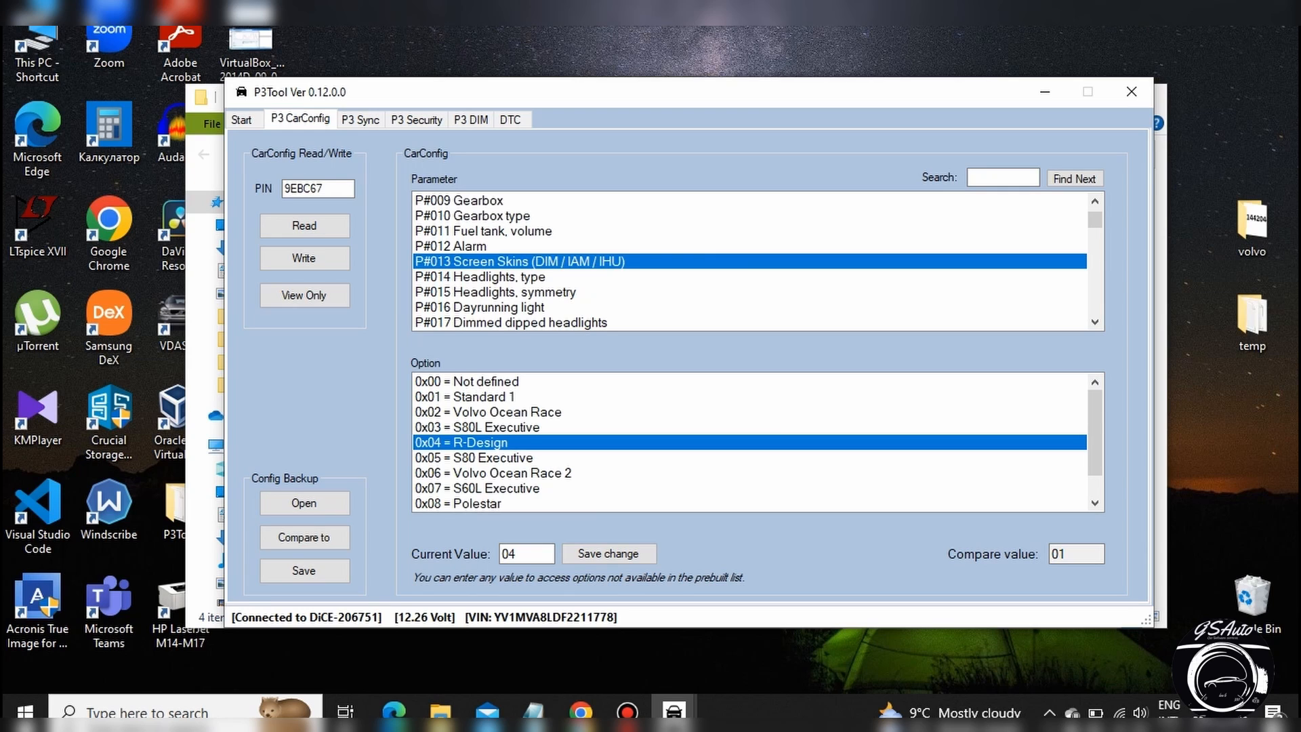
click(480, 394)
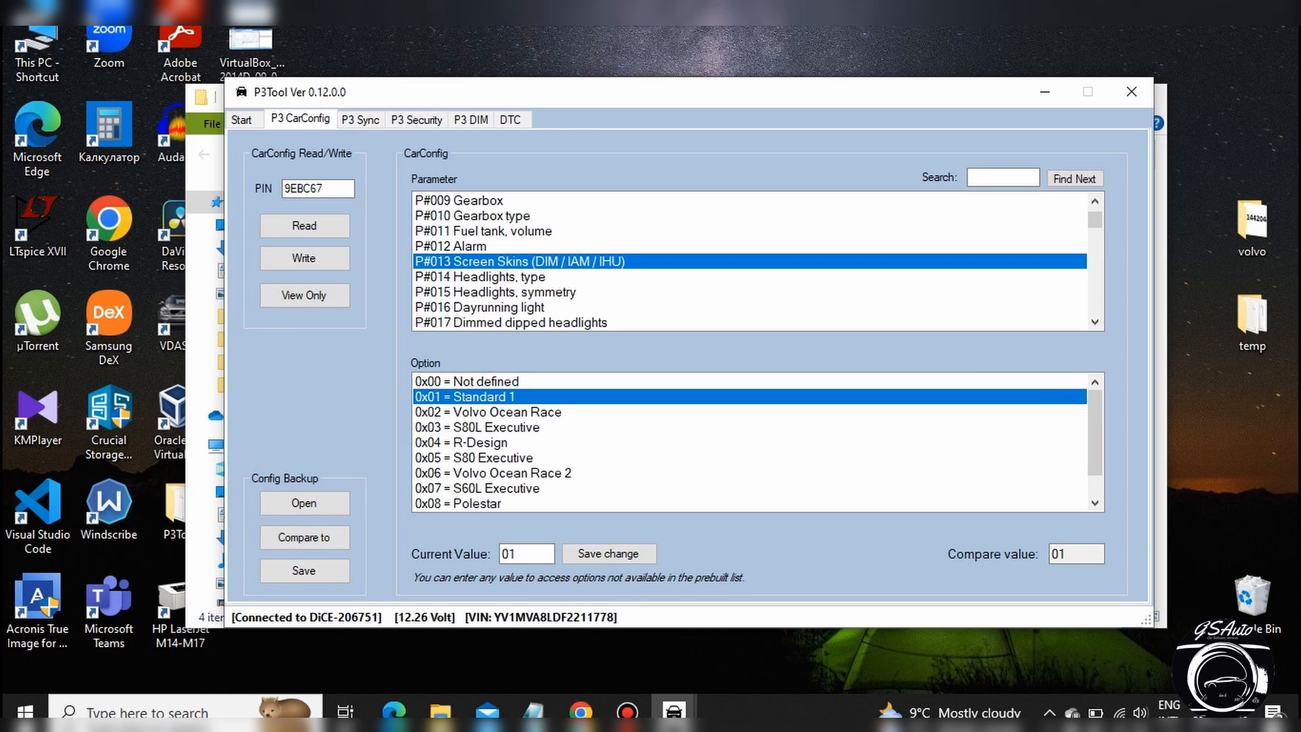
click(608, 553)
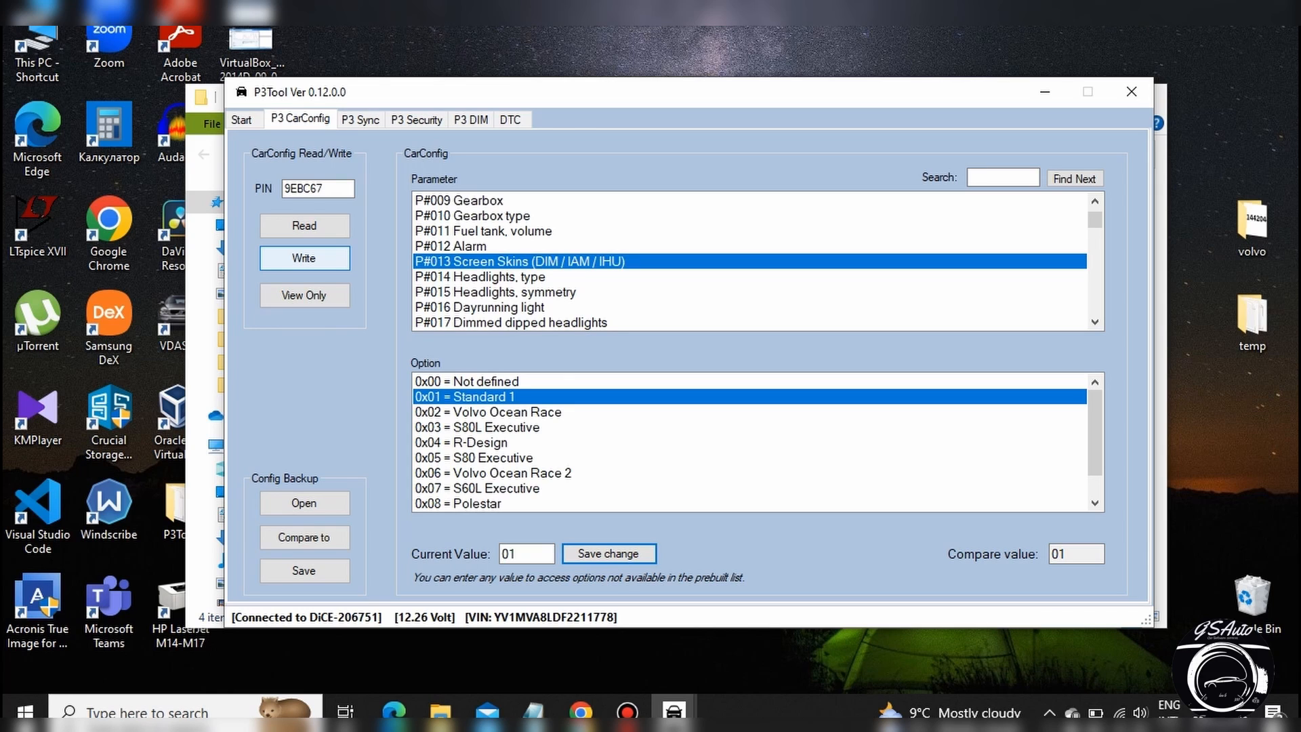
click(303, 258)
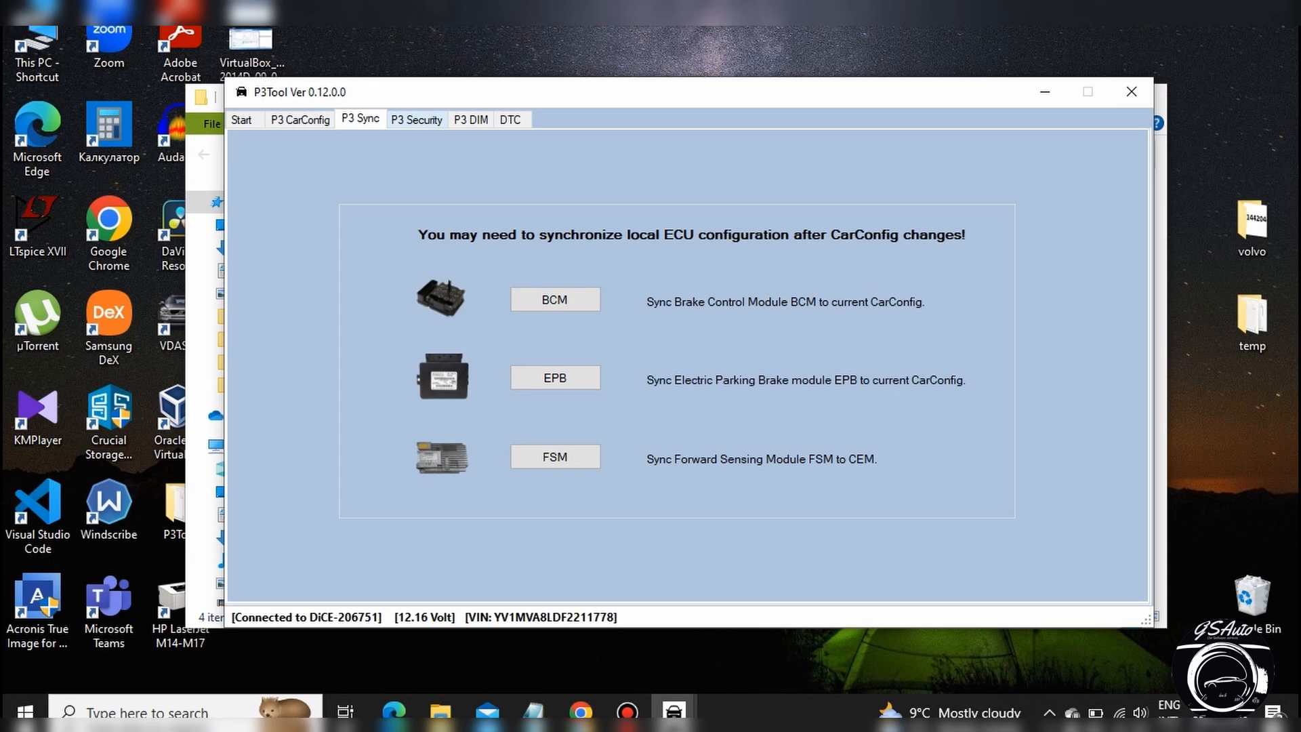
Open the P3 Security functions to examine the security PIN and ITP / MOST options.
click(414, 118)
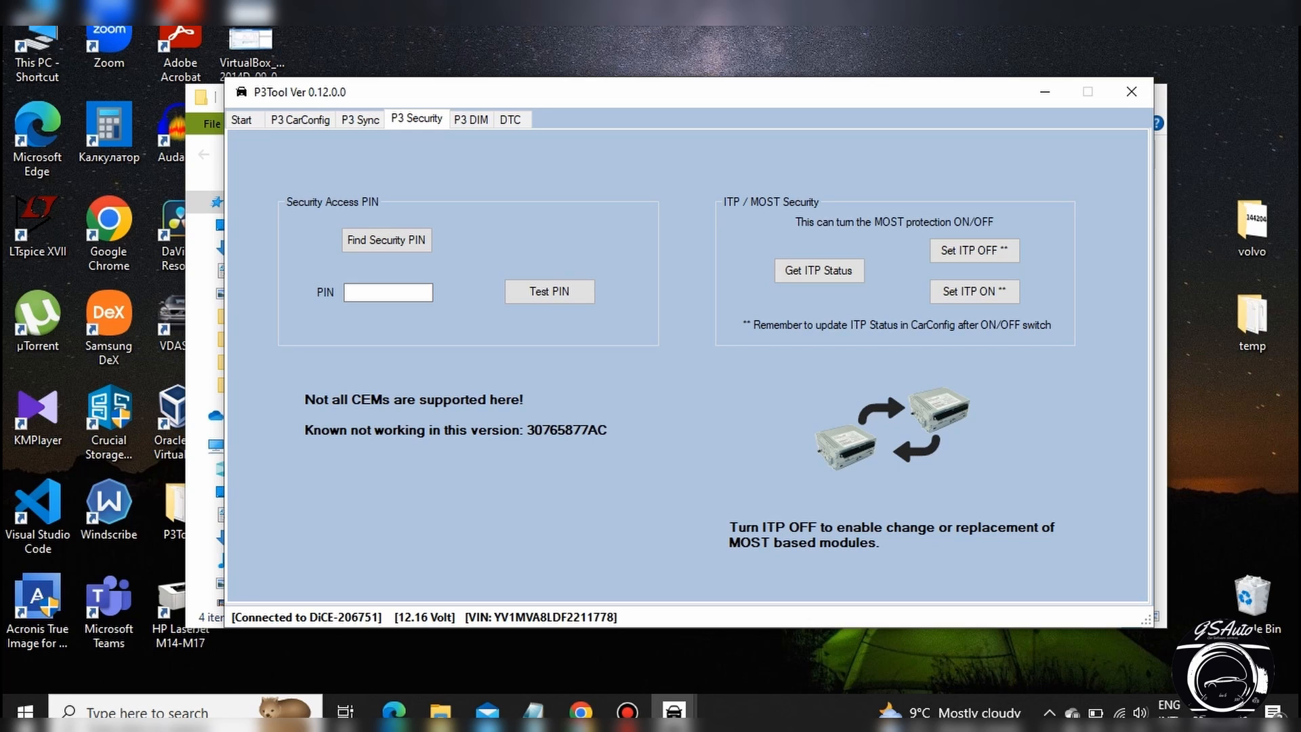
Open the P3 DIM functions to view them, and return to the Start page after the DTC check.
click(471, 120)
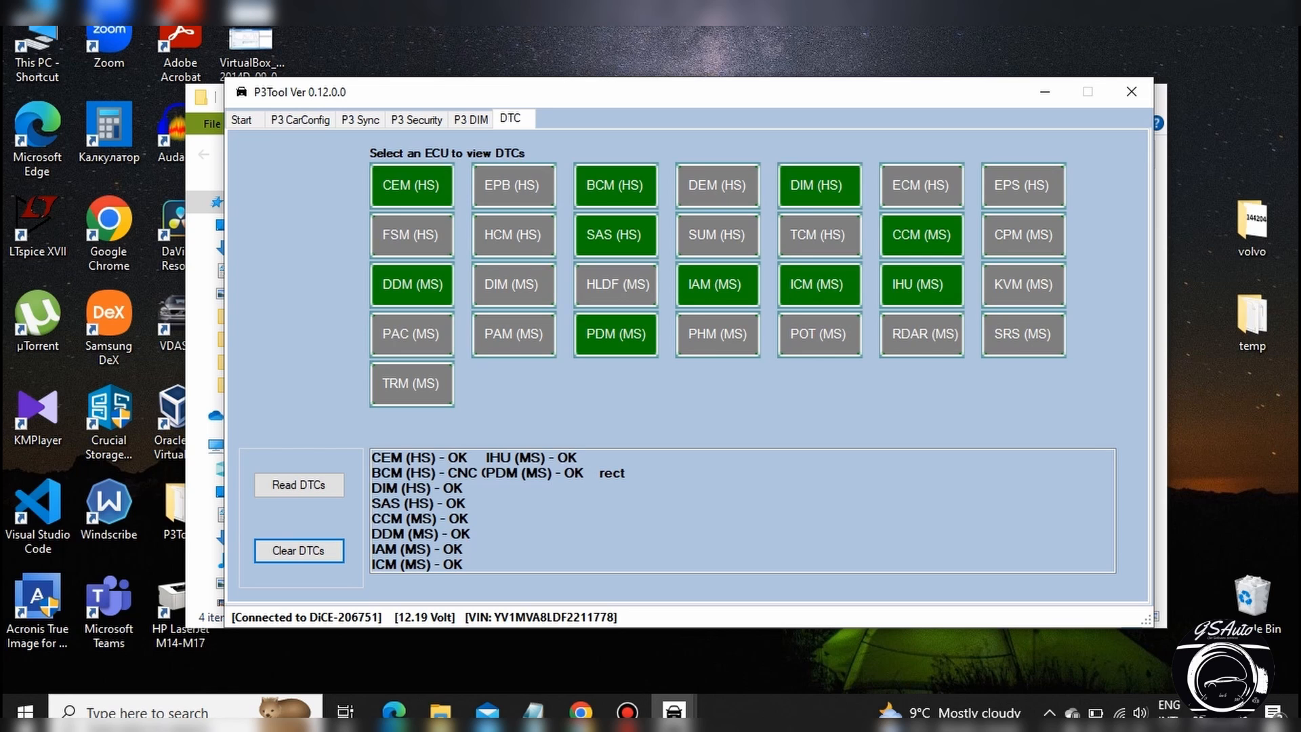
click(256, 119)
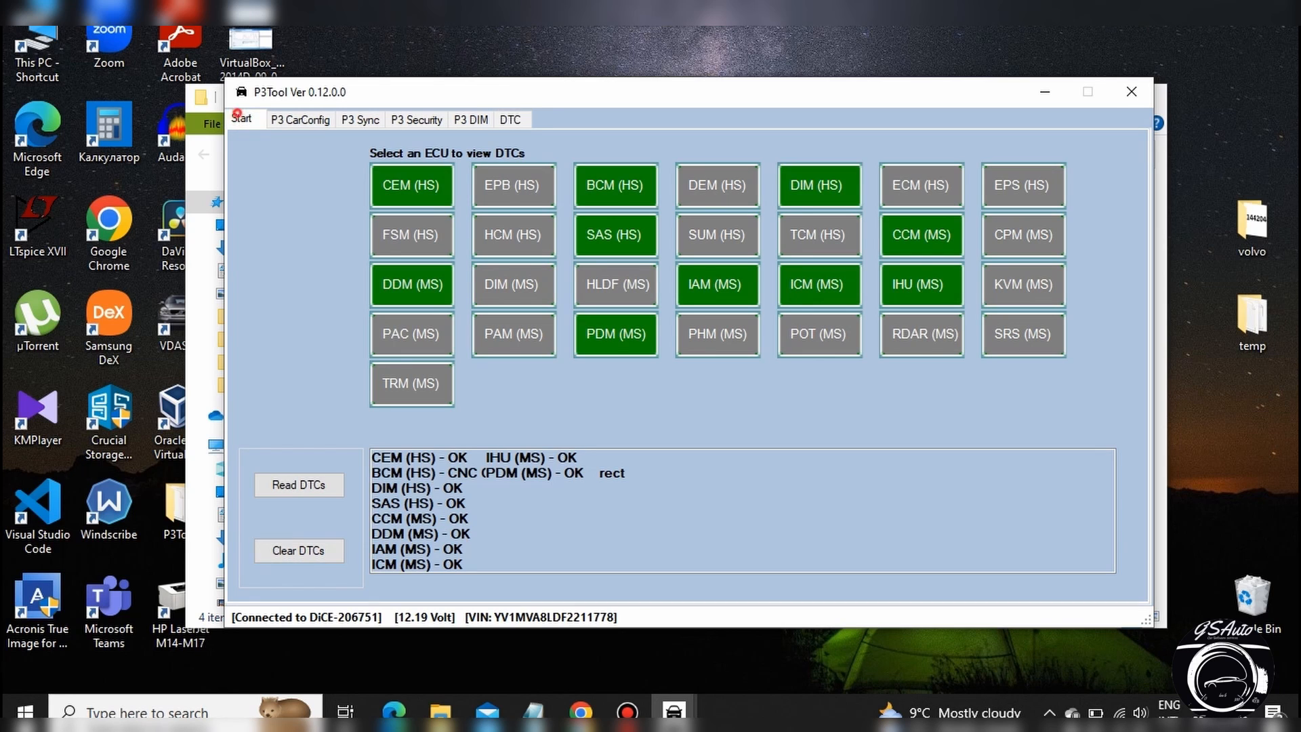